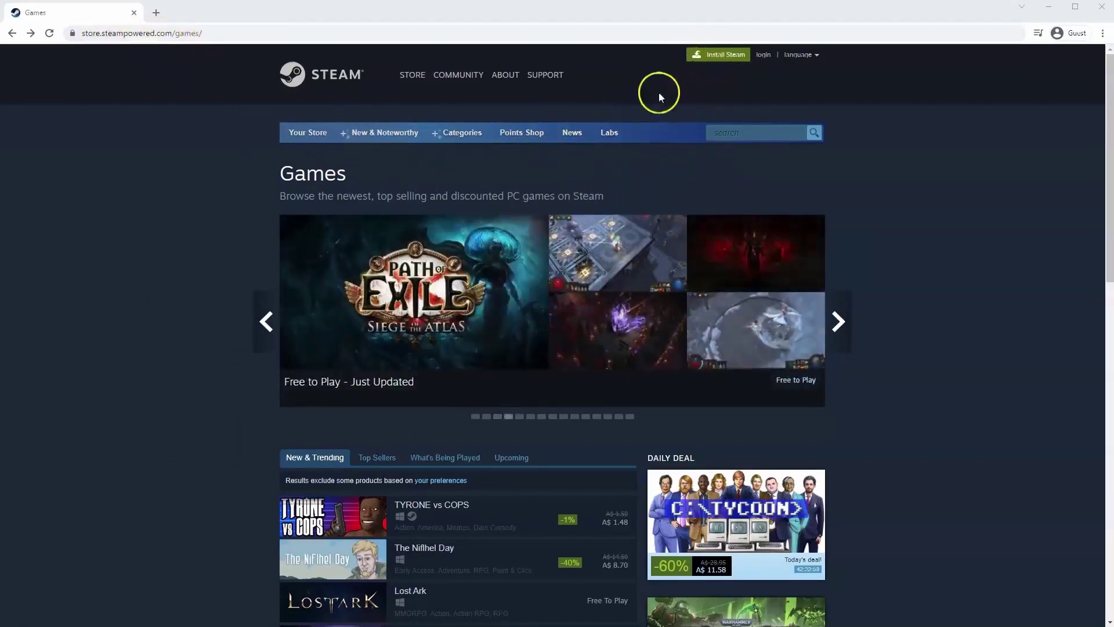
Go from the Steam Store Games page to the Steam download landing page.
left_click(716, 58)
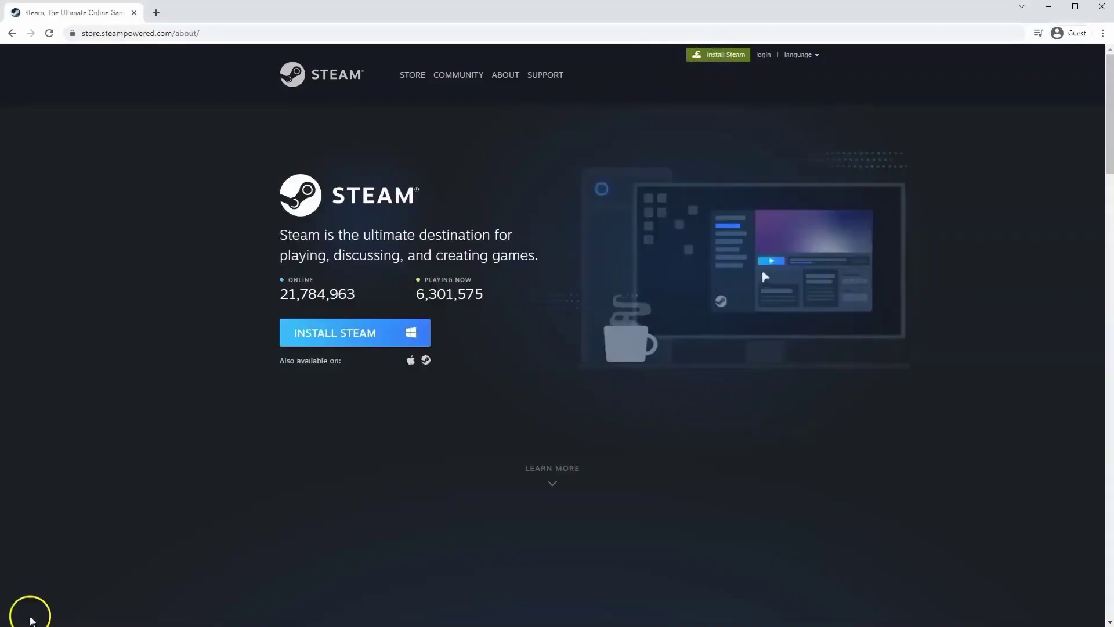
Download the Steam installer and run SteamSetup.exe.
left_click(342, 333)
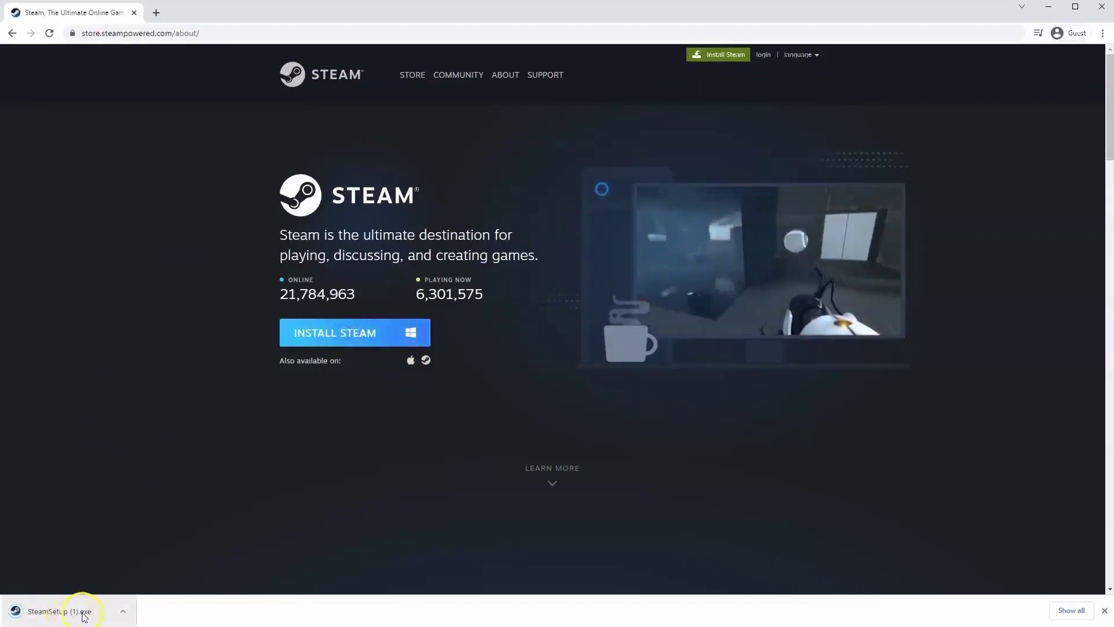
left_click(74, 616)
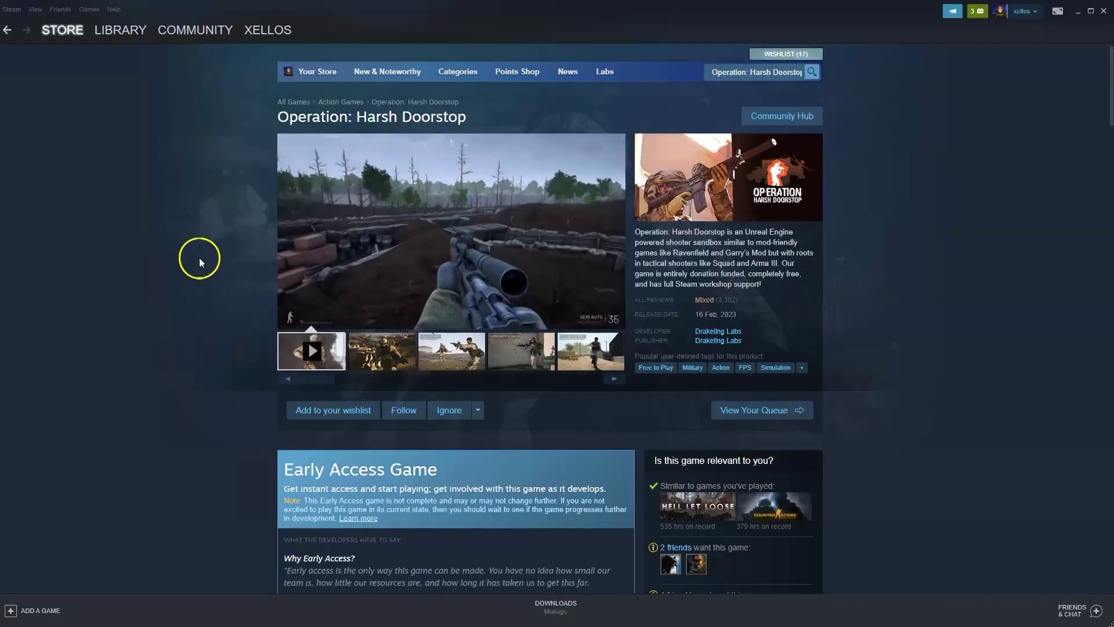
From the store front page, search 'Operation: Harsh Doorstop' and open its page.
left_click(59, 33)
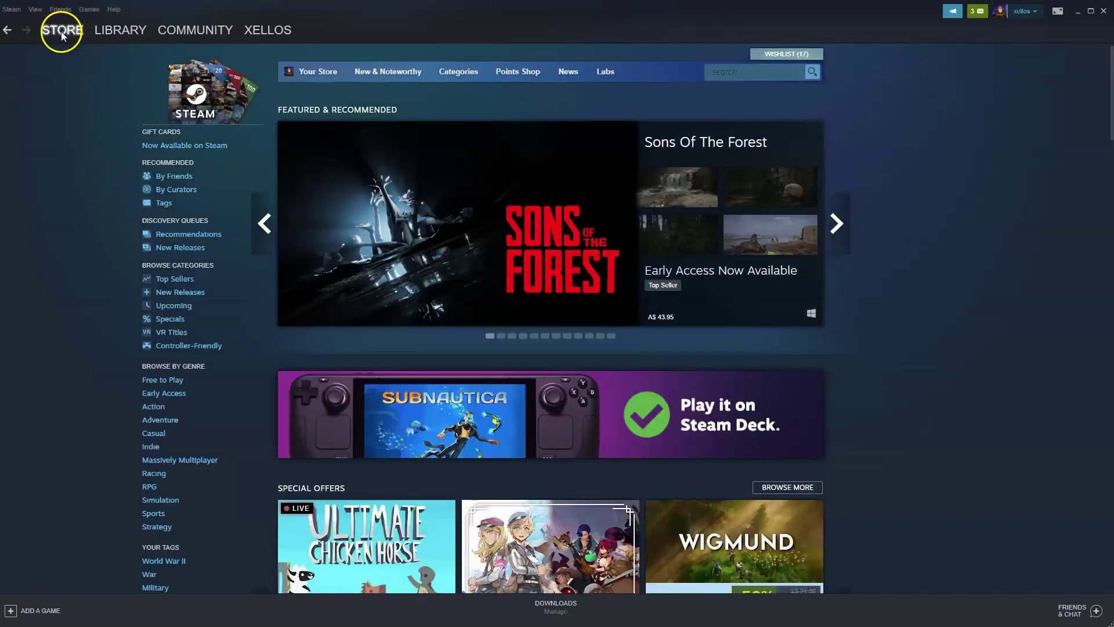
left_click(740, 72)
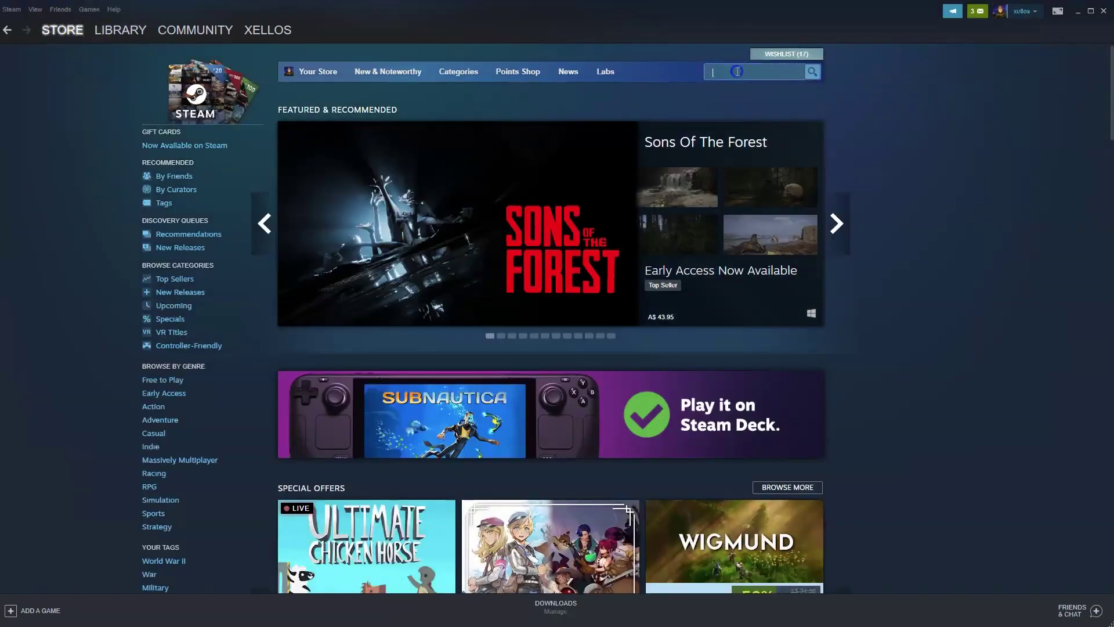
type("Operation: Harsh Doorstop")
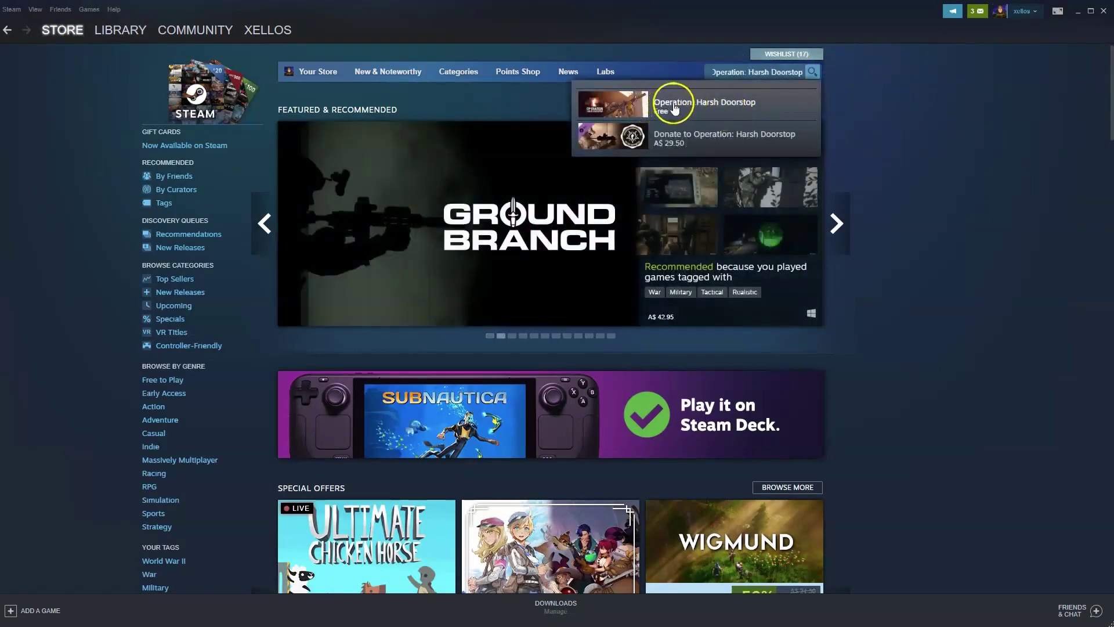
left_click(672, 108)
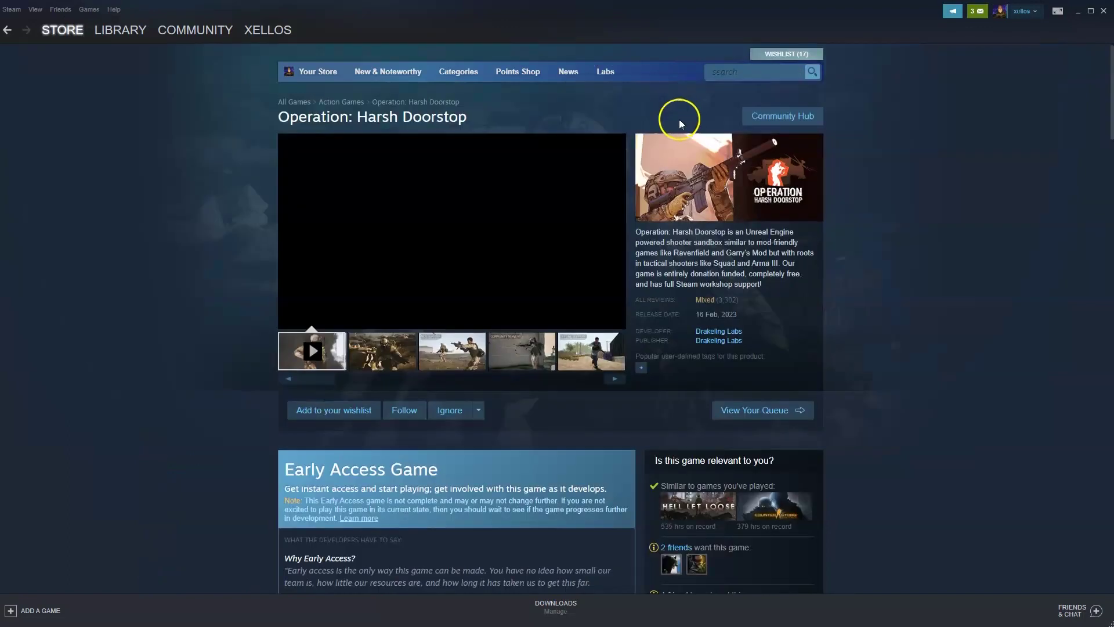
scroll(535, 340, "down", 5)
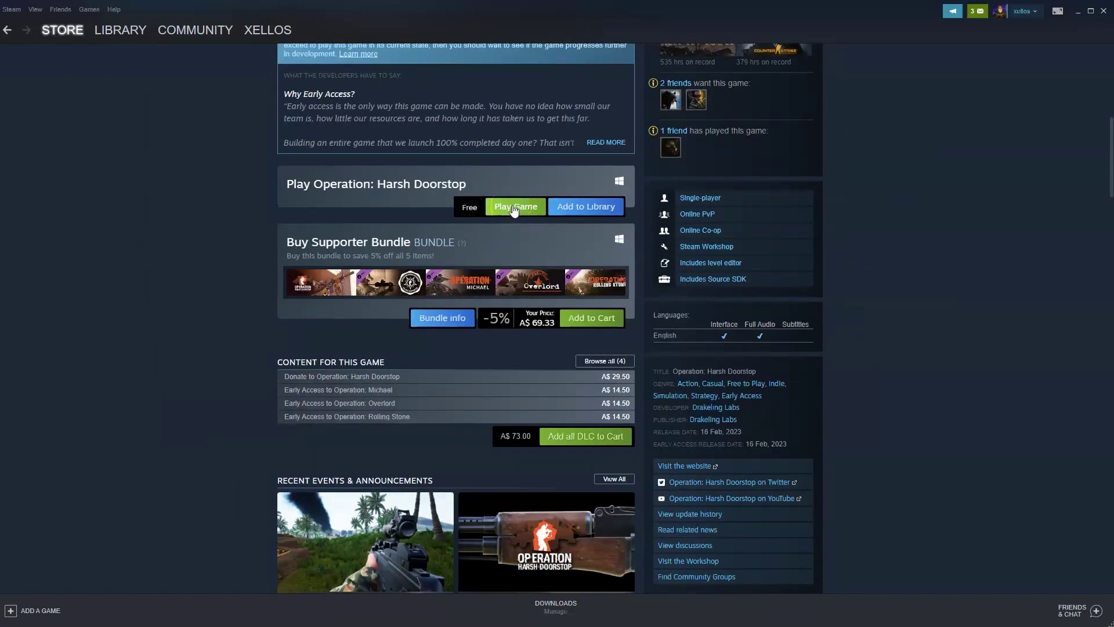
Use Play Game to add the free Operation: Harsh Doorstop.
left_click(517, 215)
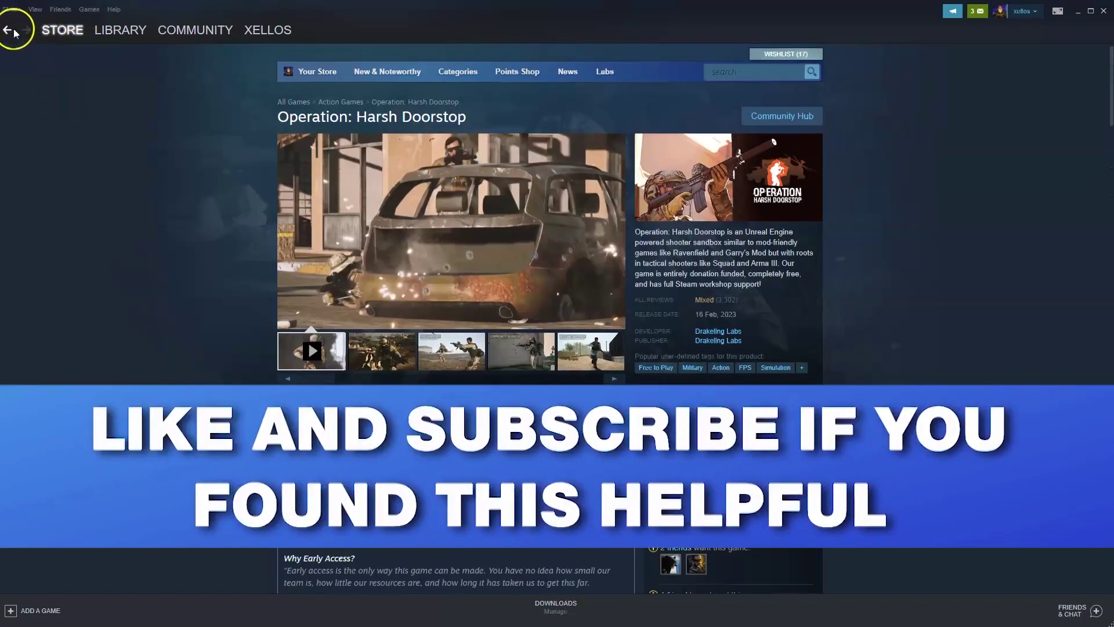
Clear the Library search to list all games and open Serious Sam 3: BFE.
left_click(115, 31)
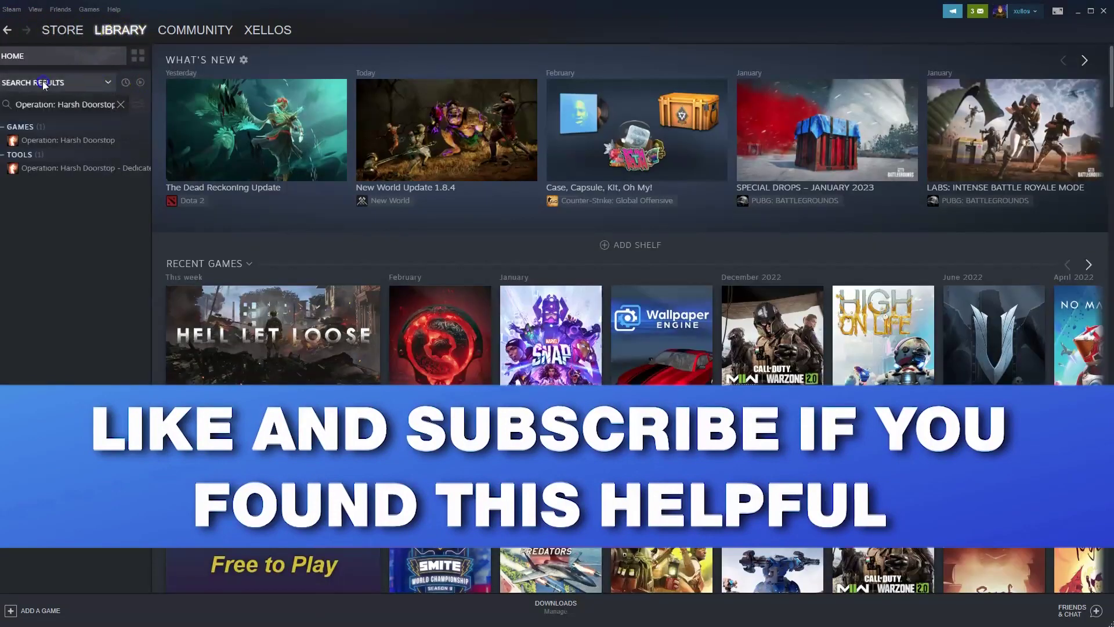
left_click(120, 102)
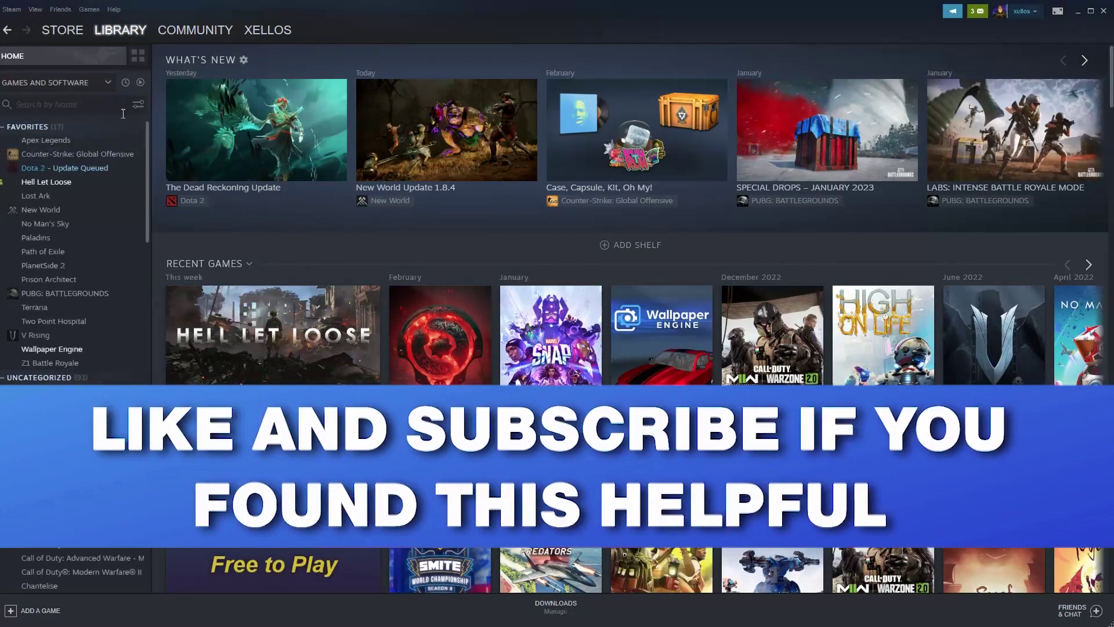
scroll(85, 236, "down", 5)
scroll(86, 229, "down", 5)
scroll(86, 229, "down", 10)
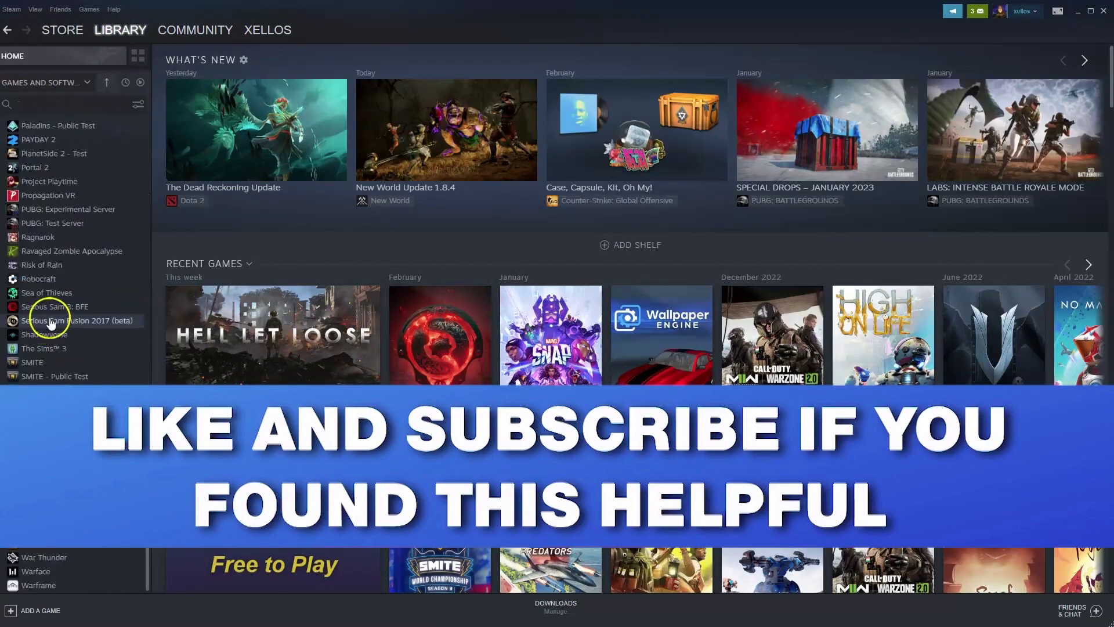
left_click(54, 309)
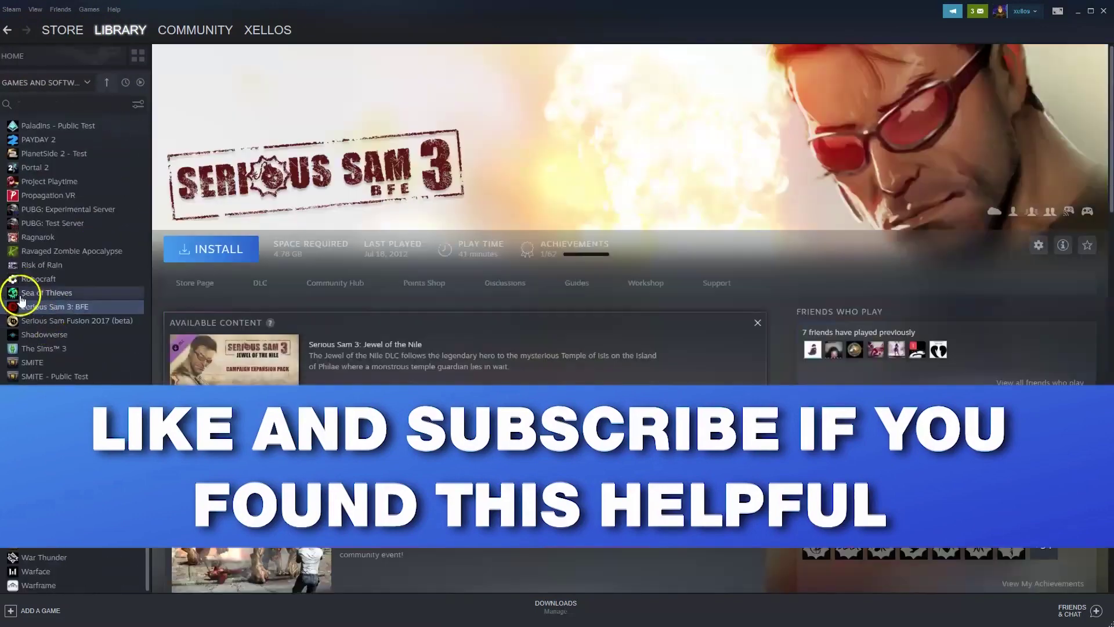
scroll(24, 301, "up", 5)
scroll(28, 303, "up", 5)
scroll(27, 303, "up", 5)
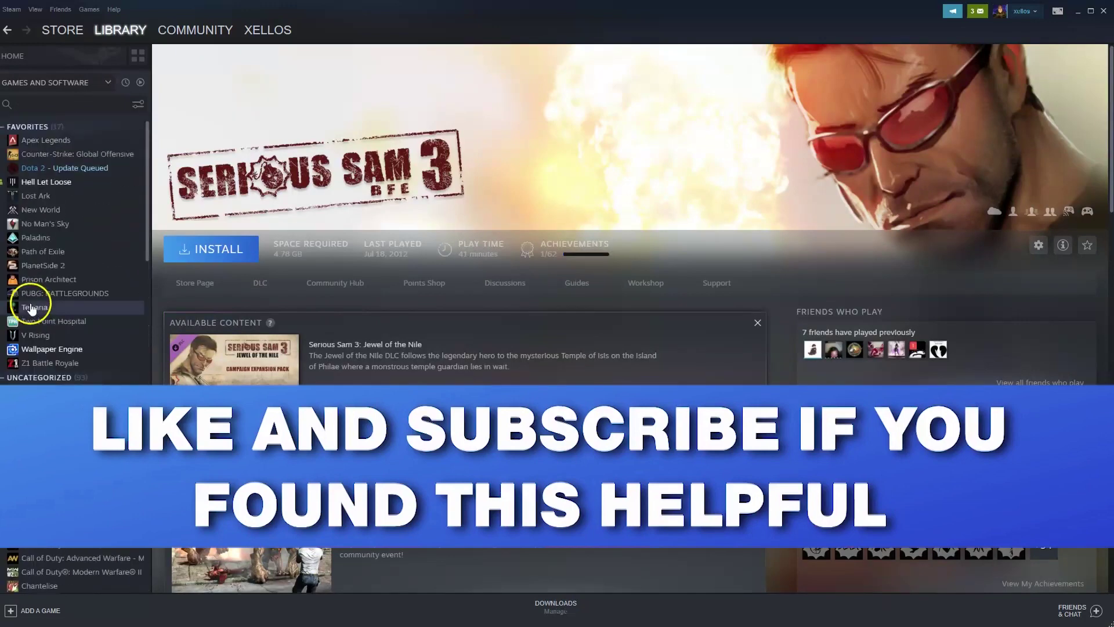